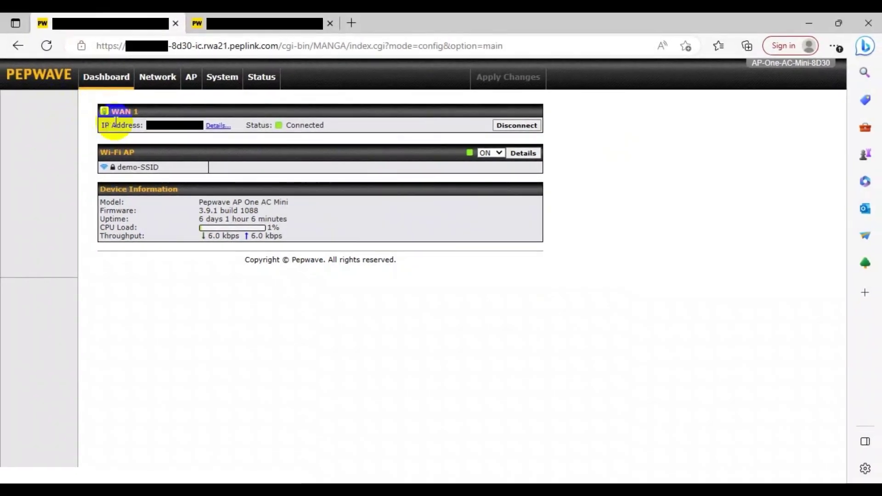
Confirm WAN 1 shows Connected on 8D30's Dashboard, then go to the AP section.
double_click(306, 125)
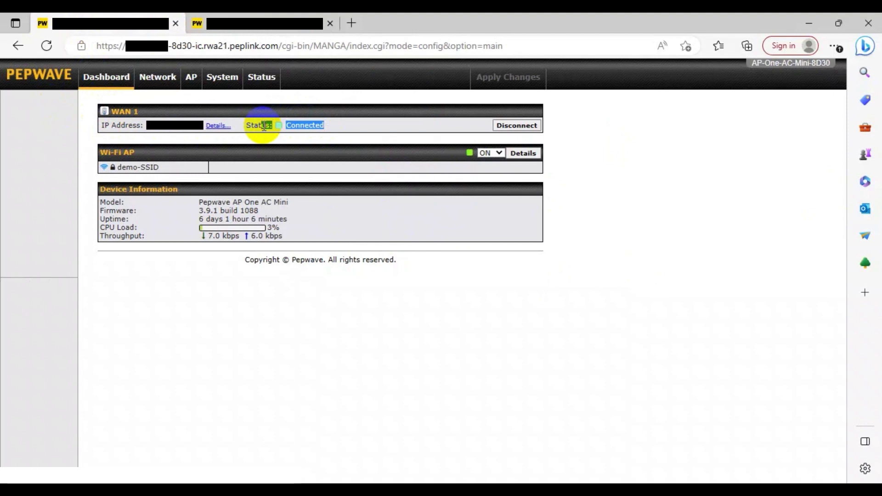
click(248, 129)
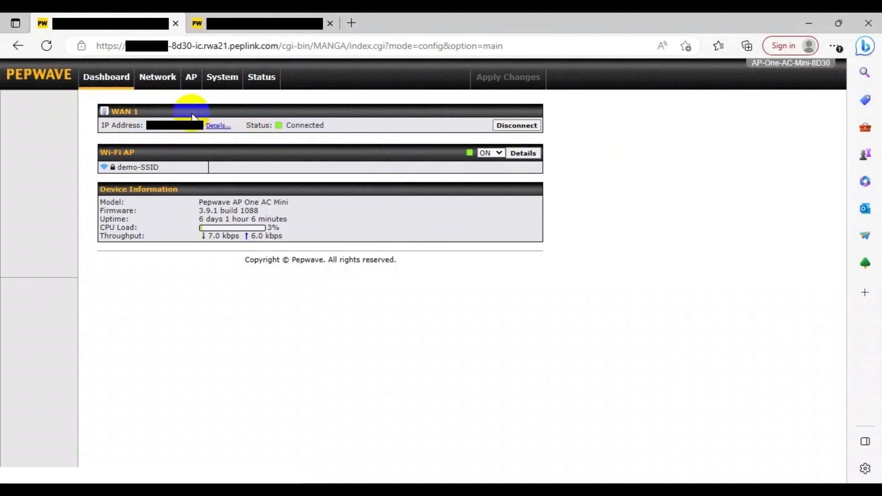
click(192, 86)
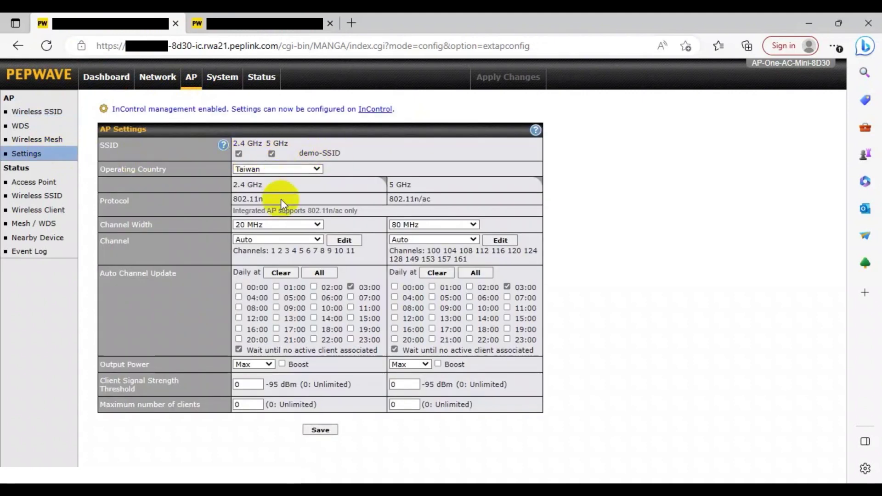
Save and apply the AP settings, then add the other unit's 2.4 GHz MAC FB:24 as a WDS peer with the encryption key.
click(320, 430)
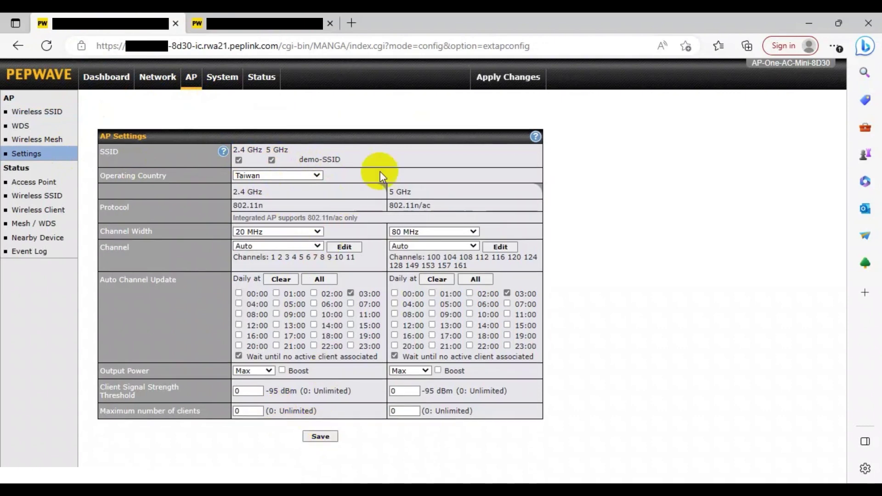
click(487, 78)
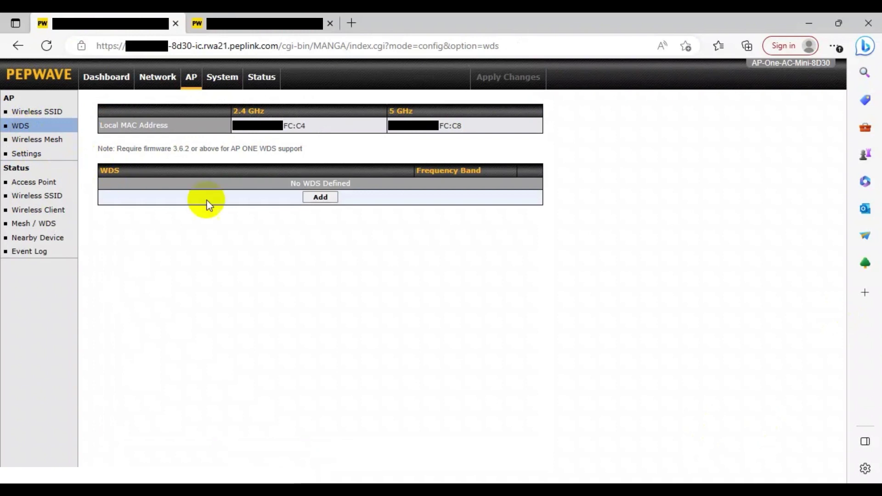
click(317, 196)
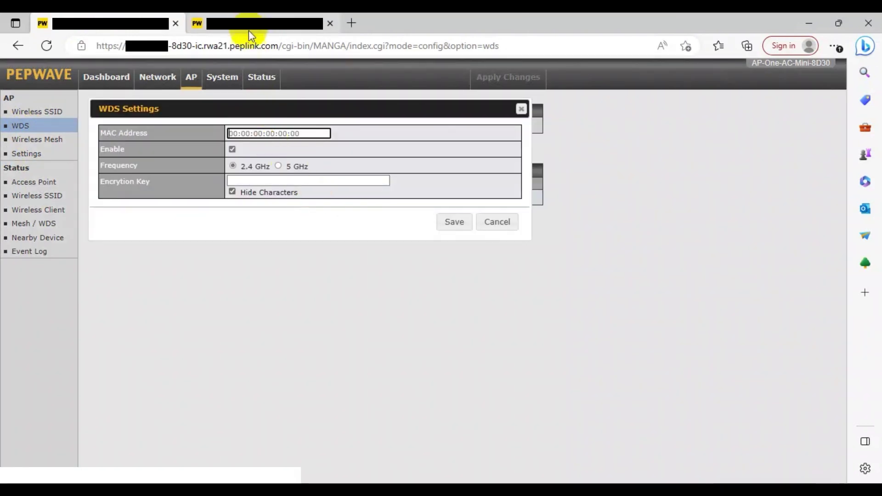
click(249, 28)
drag(307, 125, 233, 131)
key(ctrl+c)
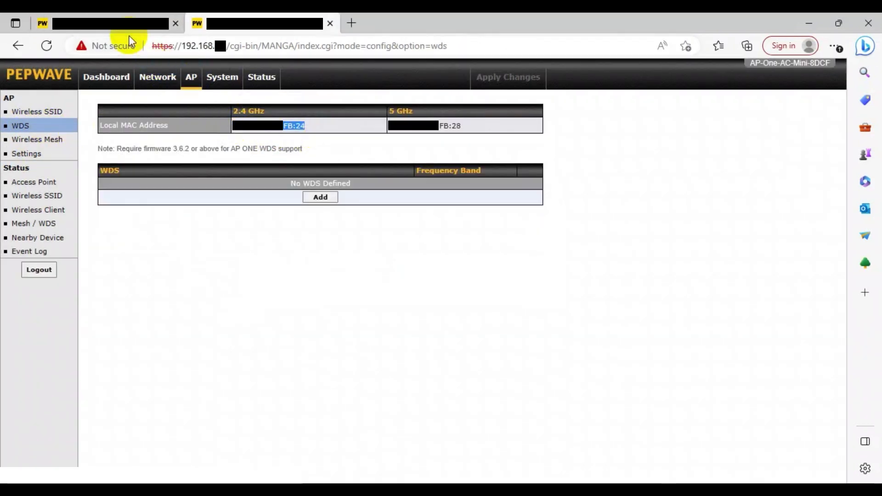
click(121, 24)
click(260, 134)
key(ctrl+v)
click(338, 183)
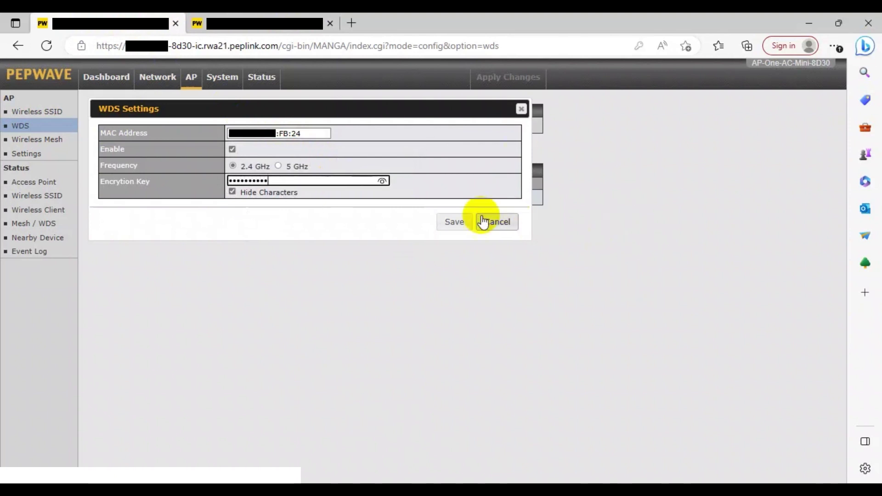
click(469, 222)
Add the other unit's FB:28 MAC as a 5 GHz WDS peer and apply the WDS changes.
click(319, 224)
click(256, 23)
drag(463, 126, 394, 131)
key(ctrl+c)
click(153, 26)
click(264, 132)
key(ctrl+v)
click(278, 165)
click(292, 183)
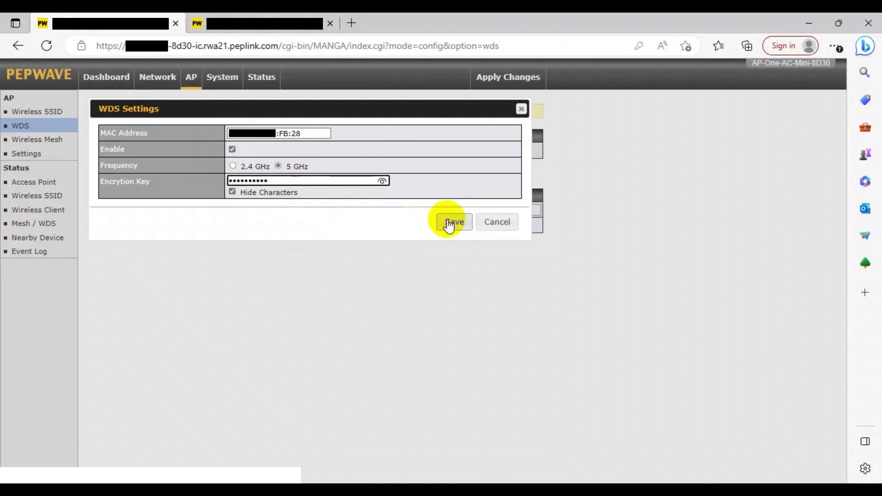
click(454, 222)
click(468, 87)
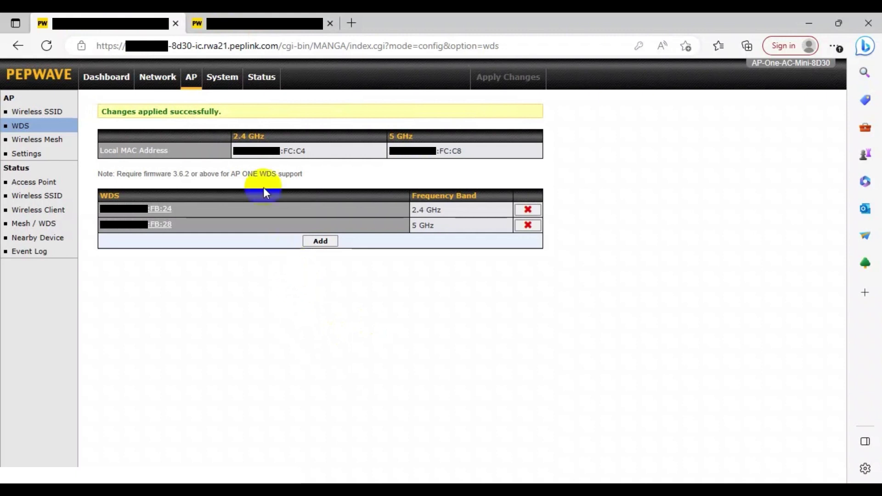
click(243, 33)
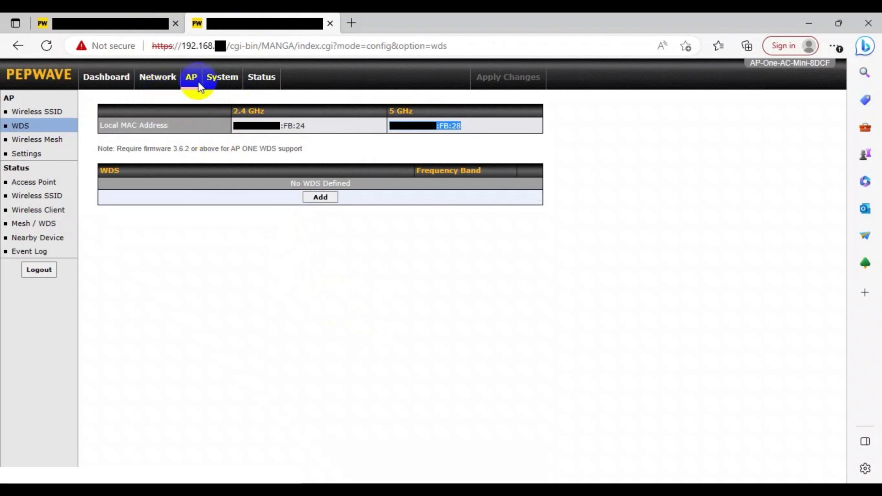
On 8DCF, save and apply AP settings, then add 8D30's 2.4 GHz MAC FC:C4 as a WDS peer with the shared key.
click(59, 153)
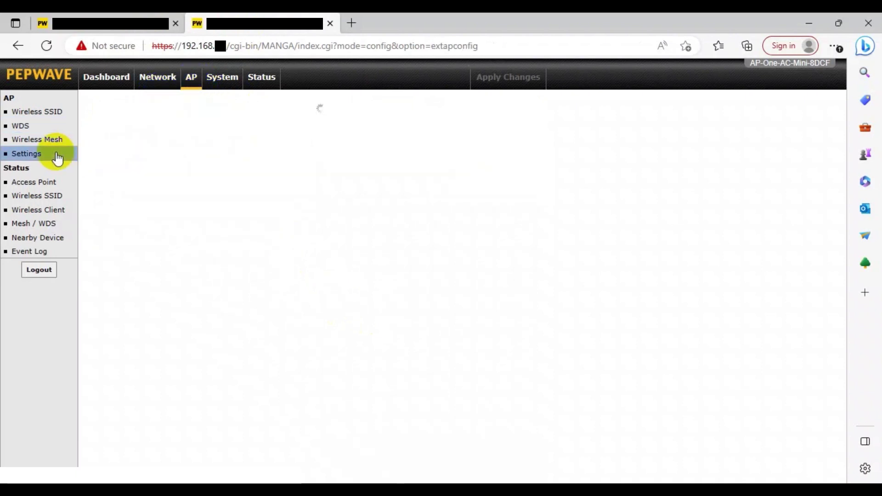
click(326, 430)
click(507, 77)
click(20, 126)
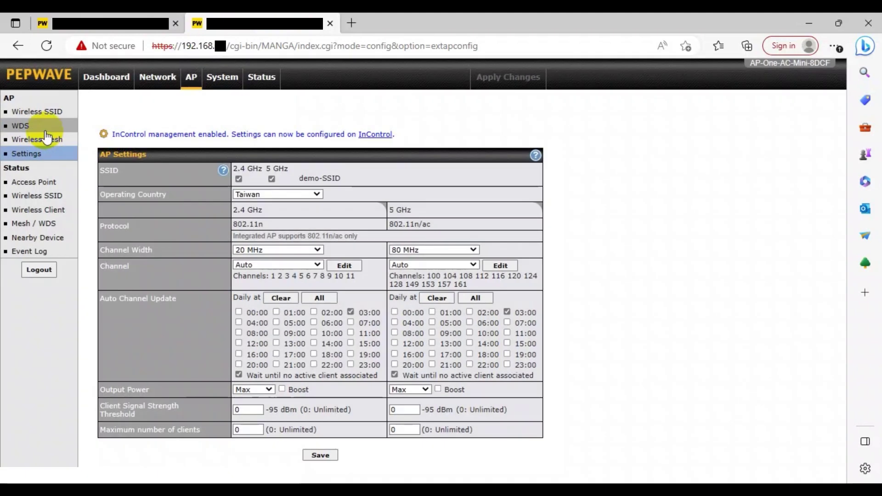
click(307, 197)
click(111, 23)
drag(301, 147, 237, 147)
key(ctrl+c)
click(264, 23)
key(ctrl+v)
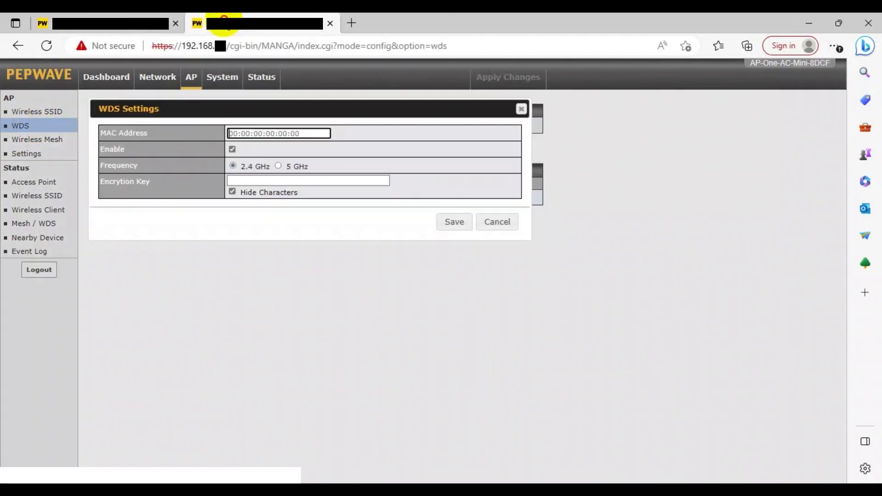
click(304, 182)
text(1234567890)
click(454, 222)
Add 8D30's 5 GHz MAC FC:C8 as a 5 GHz WDS peer with the same key and apply.
click(321, 224)
click(193, 23)
drag(463, 148, 411, 148)
key(ctrl+c)
click(110, 23)
click(290, 134)
key(ctrl+v)
click(298, 167)
click(286, 180)
text(1234567890)
click(452, 229)
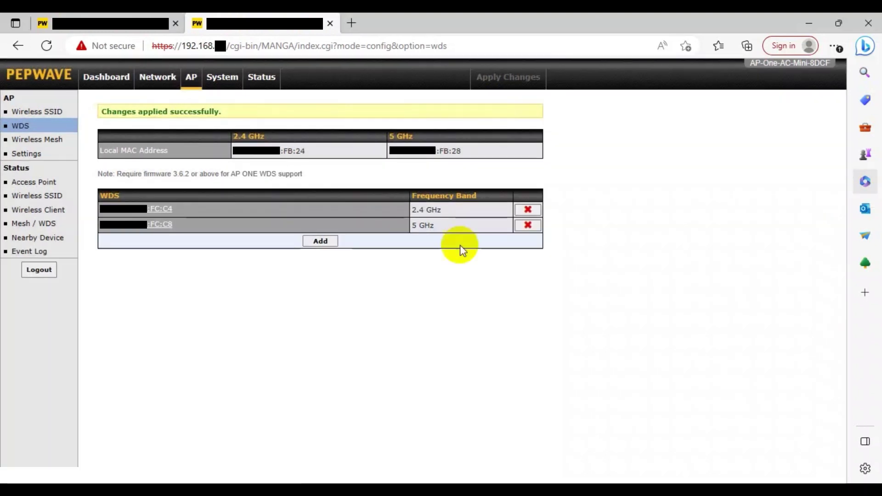
click(102, 29)
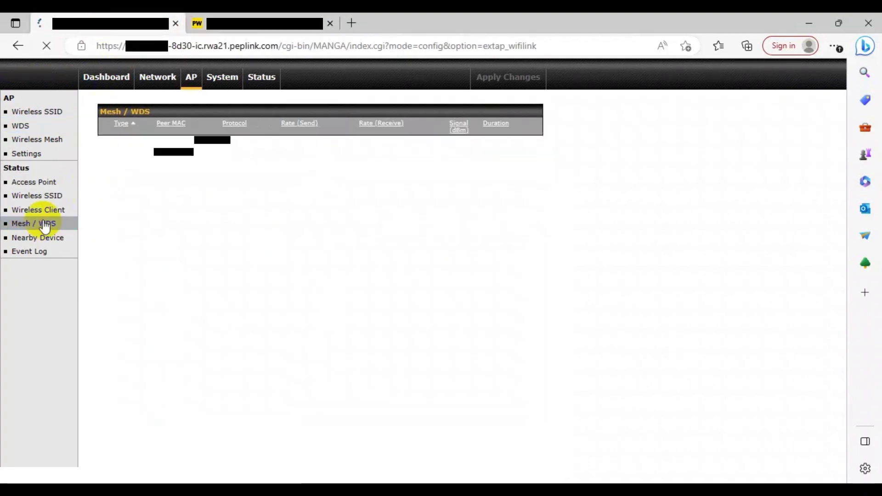
Check 8D30's WDS link, refresh 8DCF's Mesh / WDS status, and review its event log channel entries.
mouse_move(214, 158)
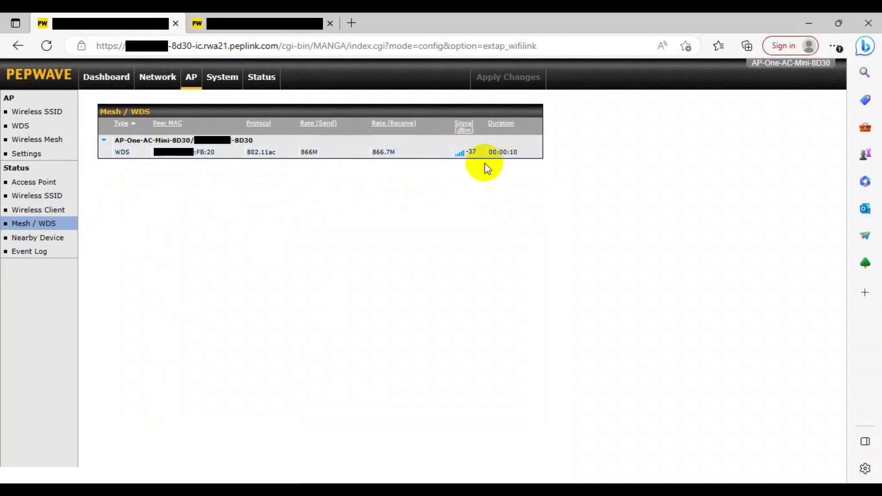
click(306, 23)
click(63, 225)
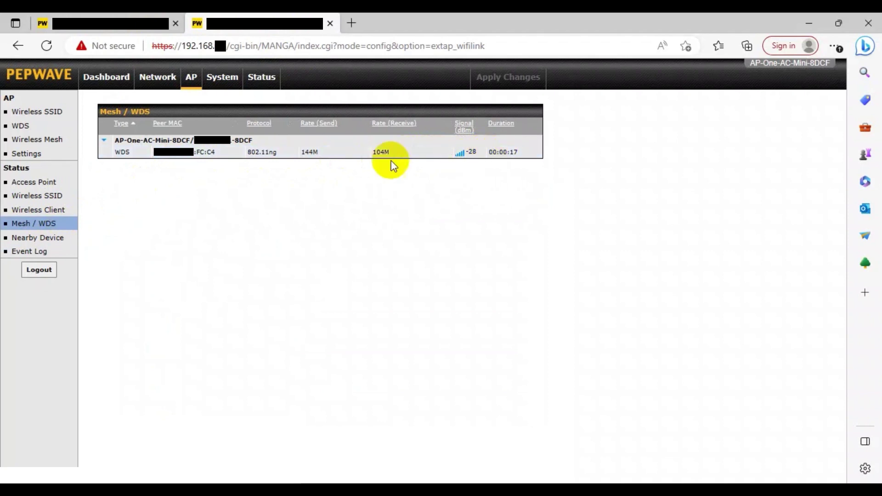
click(48, 252)
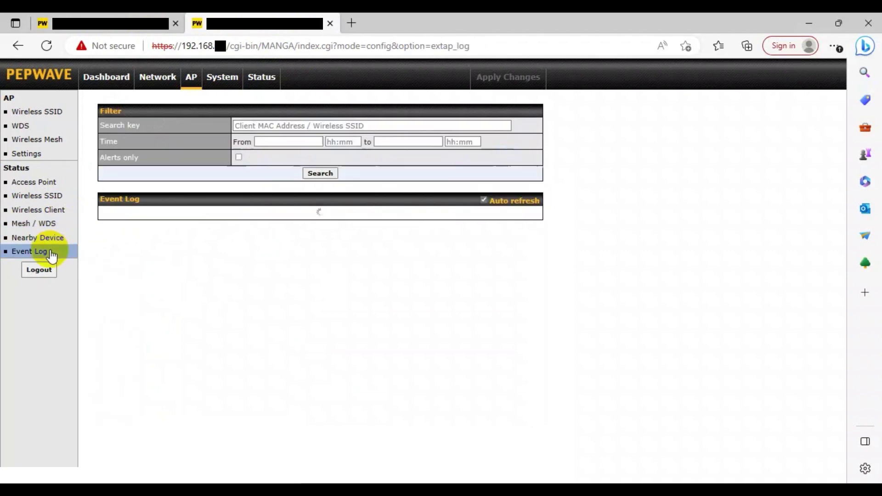
drag(292, 212, 171, 212)
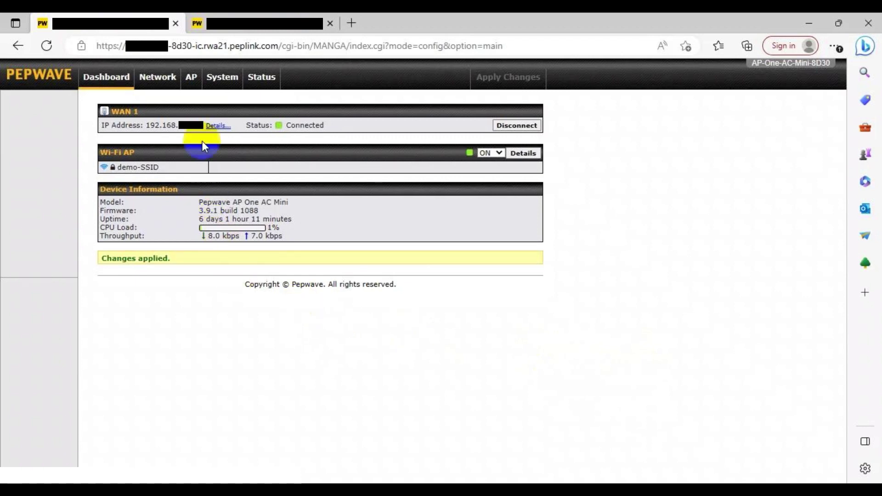
Create a 2.4 GHz wireless mesh with Mesh ID mesh-demo and a shared key, and apply it.
click(191, 79)
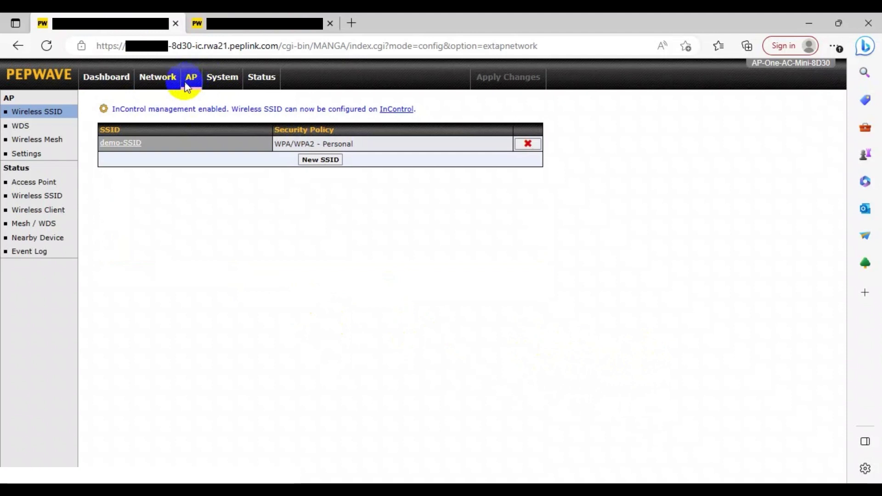
click(30, 144)
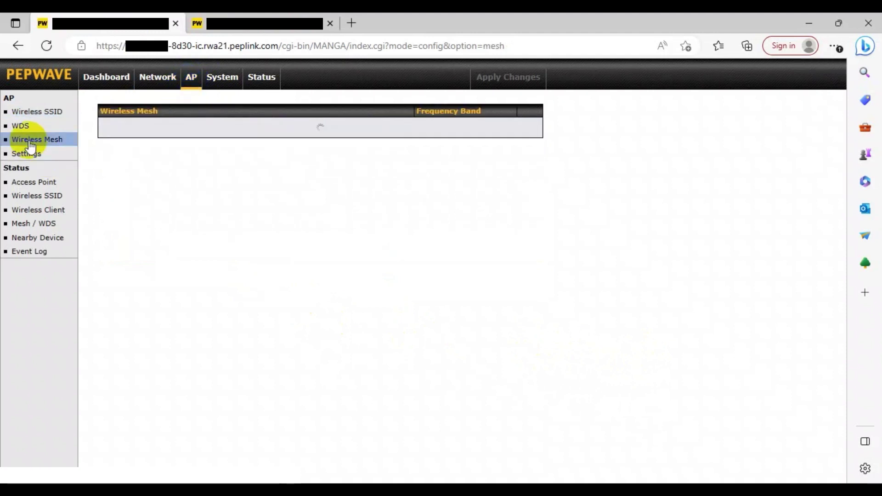
click(312, 138)
click(311, 134)
click(281, 175)
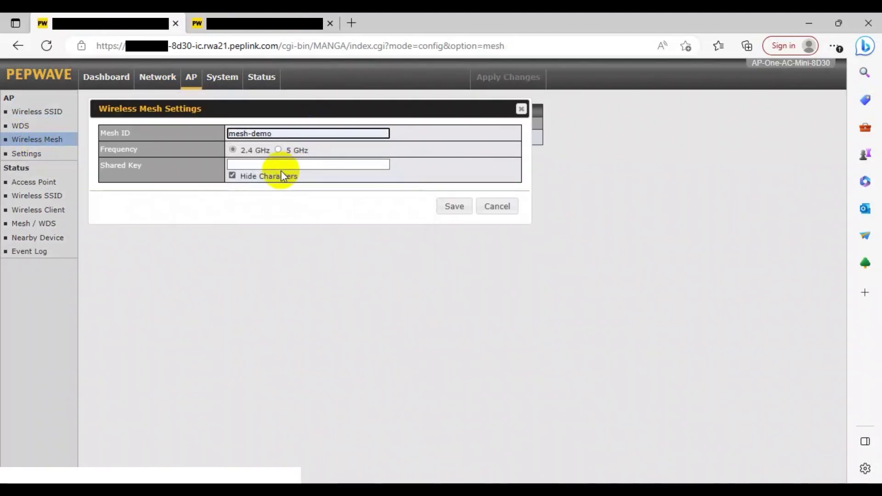
click(269, 165)
text(12)
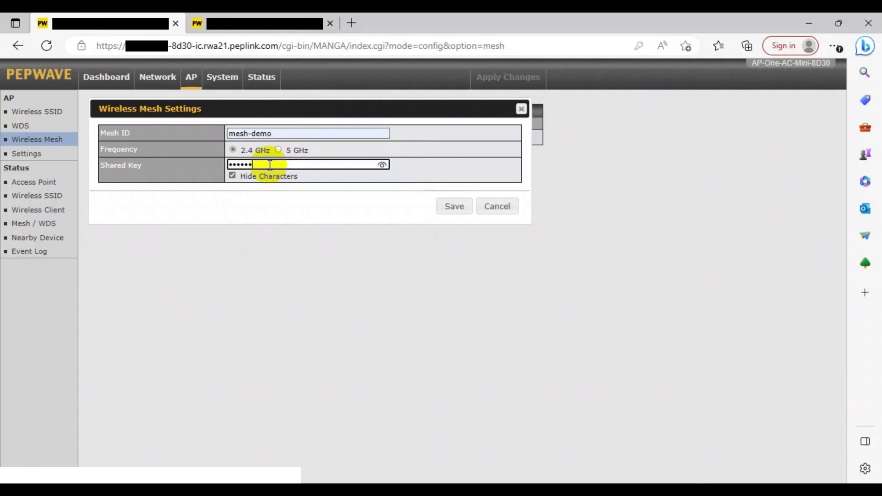
click(453, 206)
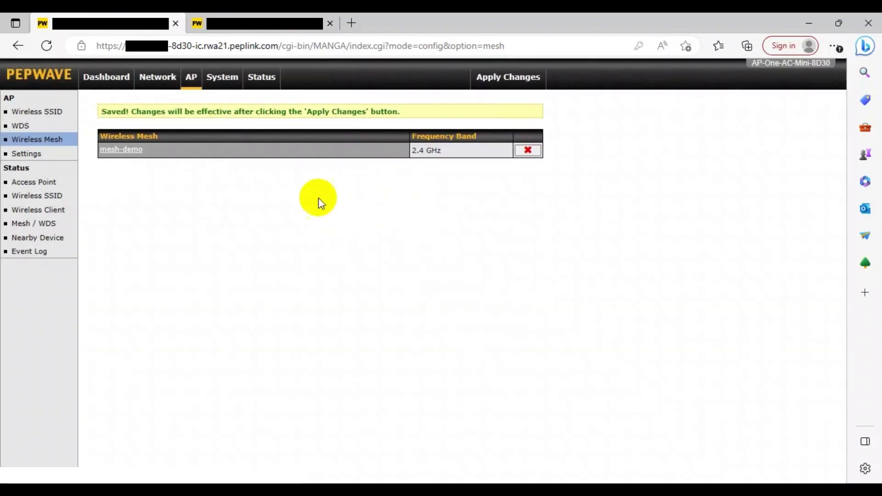
click(486, 77)
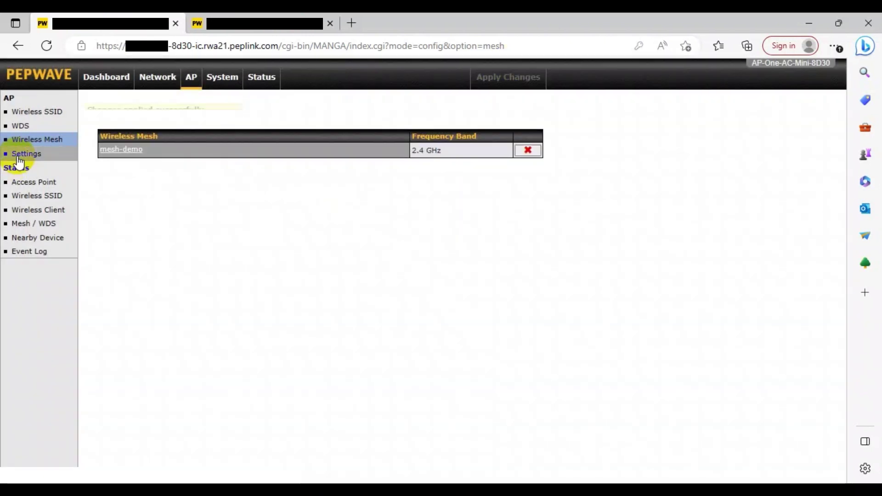
Save 8D30's AP settings using mesh-demo as the mesh.
click(18, 155)
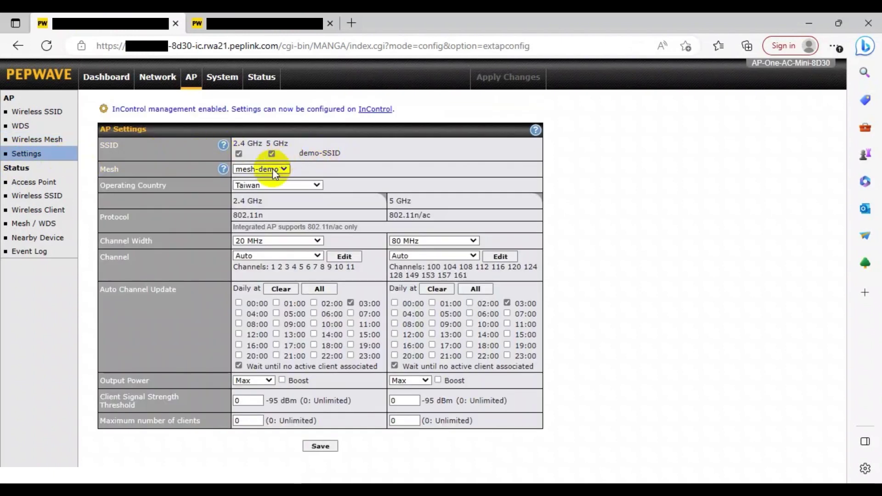
click(320, 446)
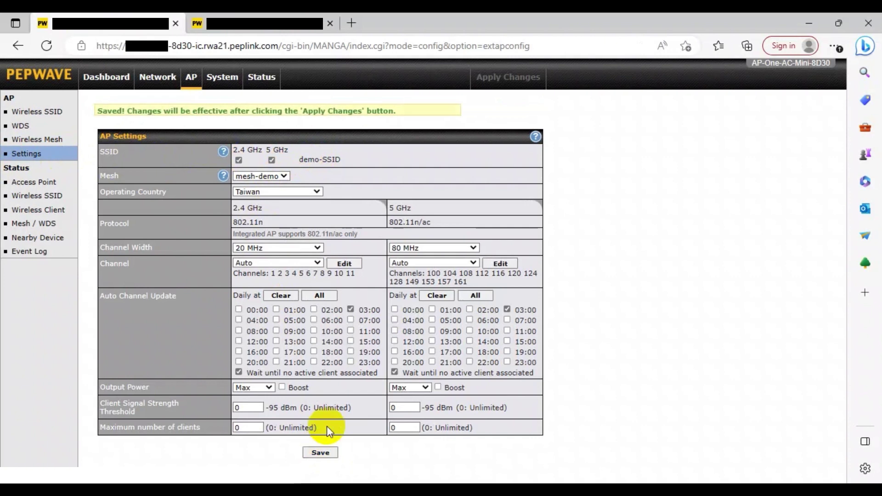
click(445, 100)
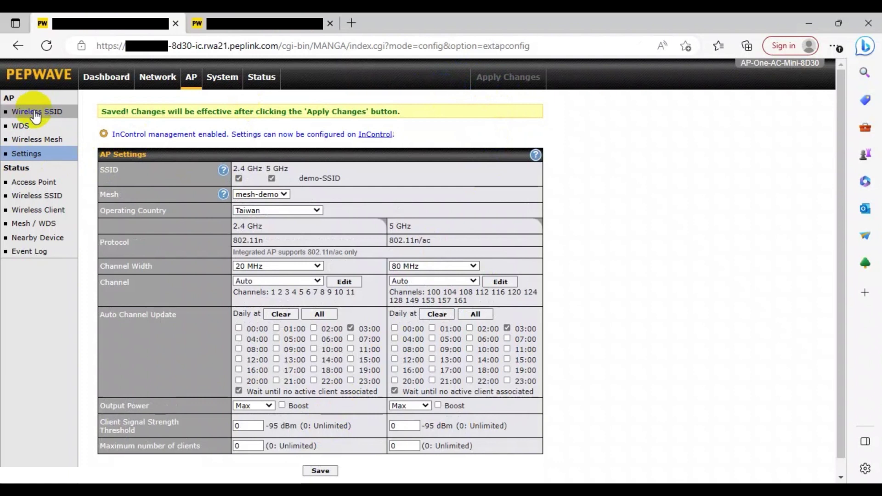
click(234, 31)
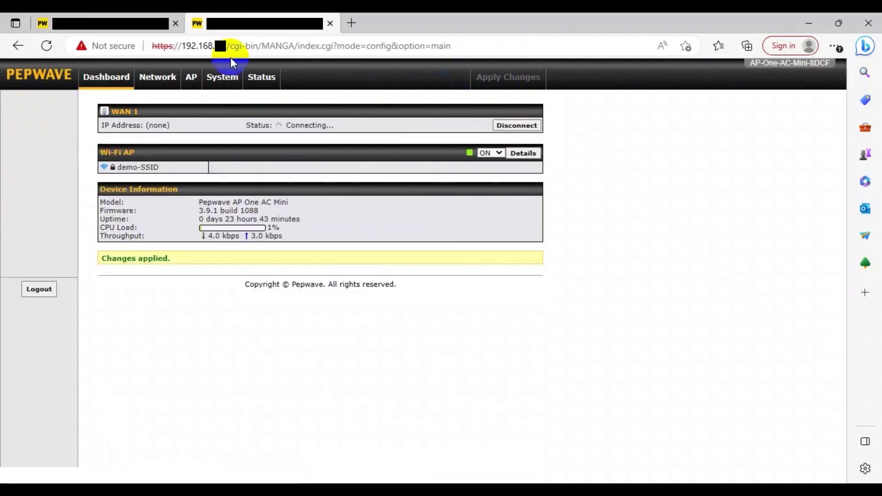
On 8DCF, add the mesh-demo wireless mesh with the shared key and apply it.
click(192, 78)
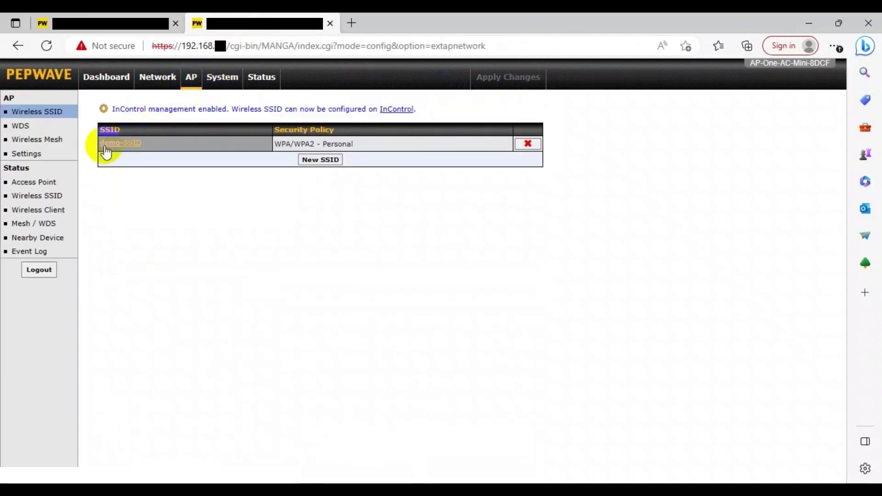
click(55, 139)
click(314, 137)
click(311, 138)
click(299, 177)
click(294, 167)
text(12345)
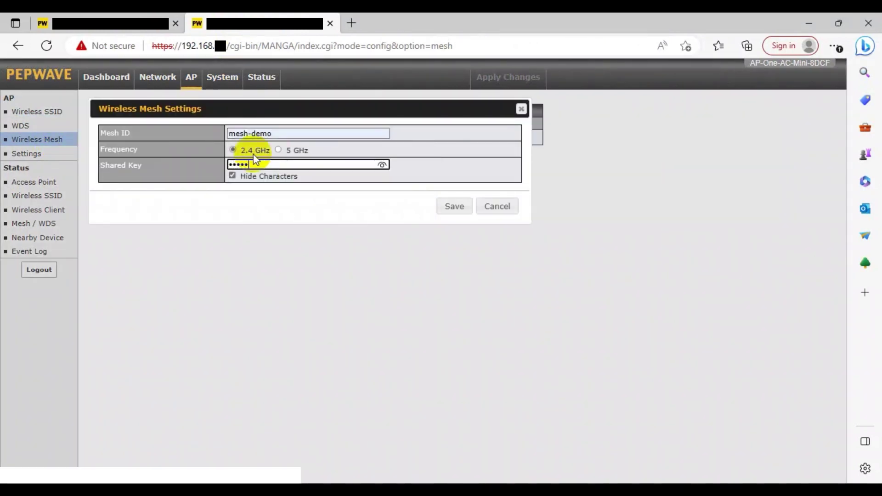
click(455, 207)
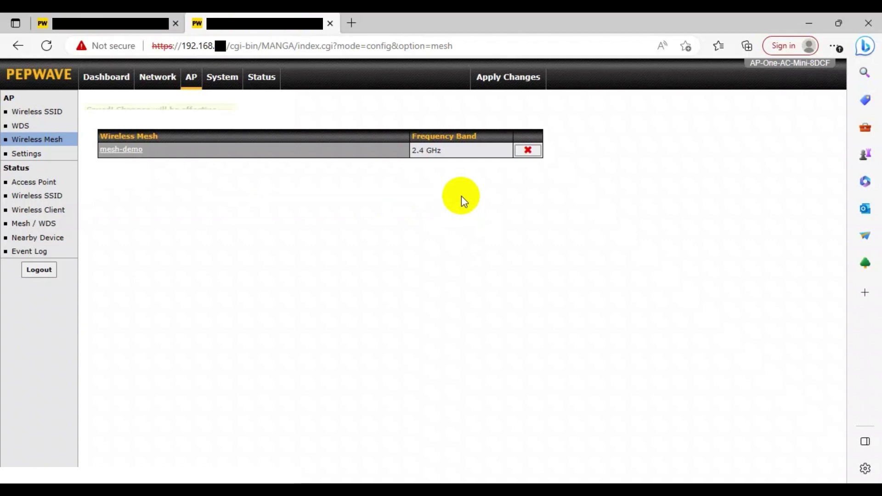
click(502, 87)
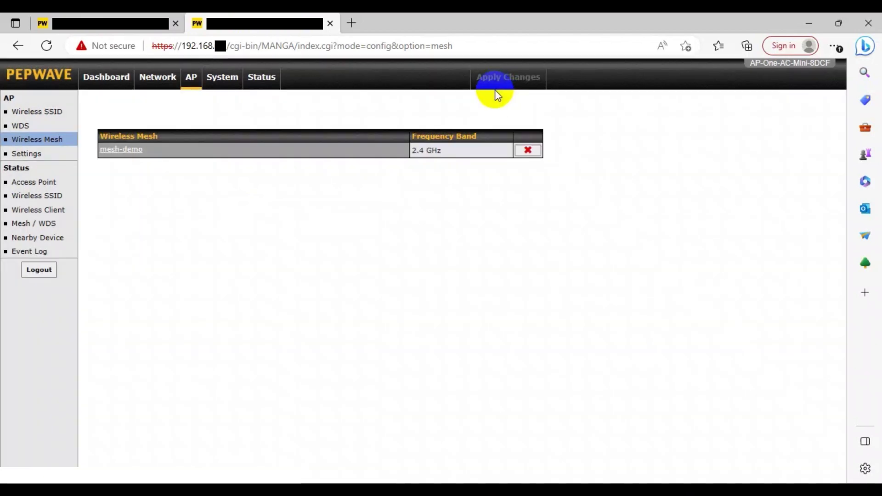
Re-save 8D30's AP settings and bring up 8DCF's mesh link status.
click(111, 23)
click(17, 158)
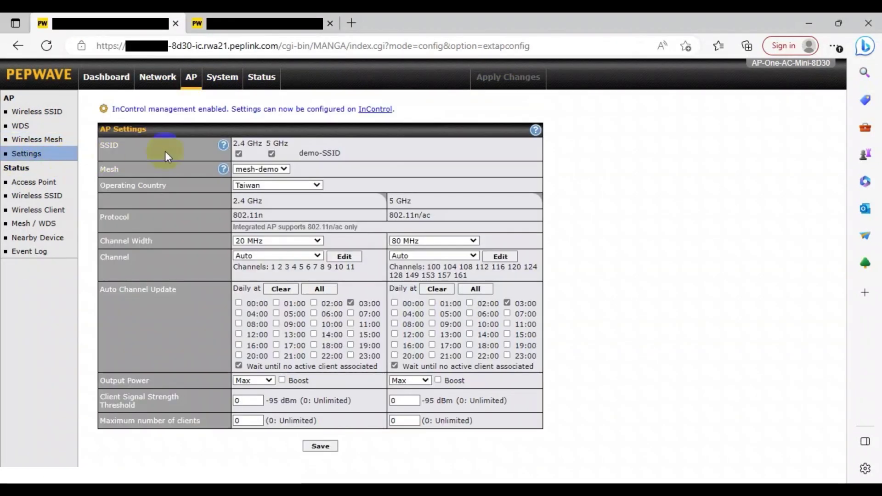
click(322, 447)
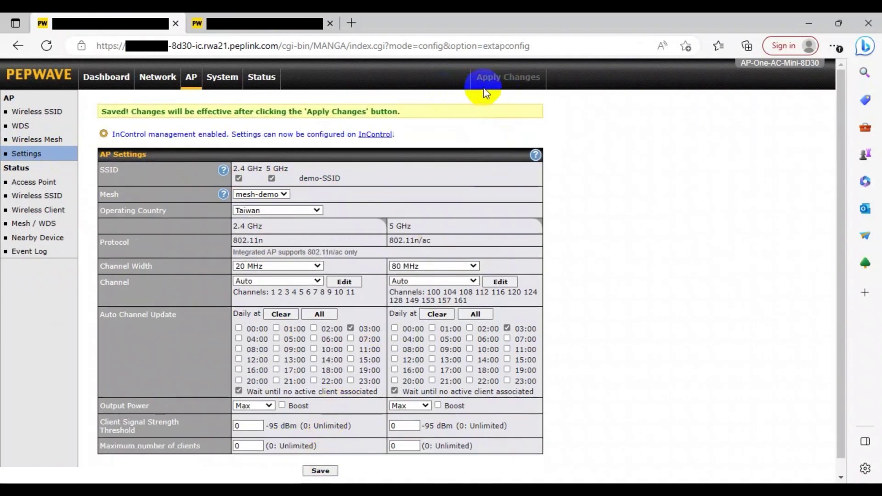
click(244, 25)
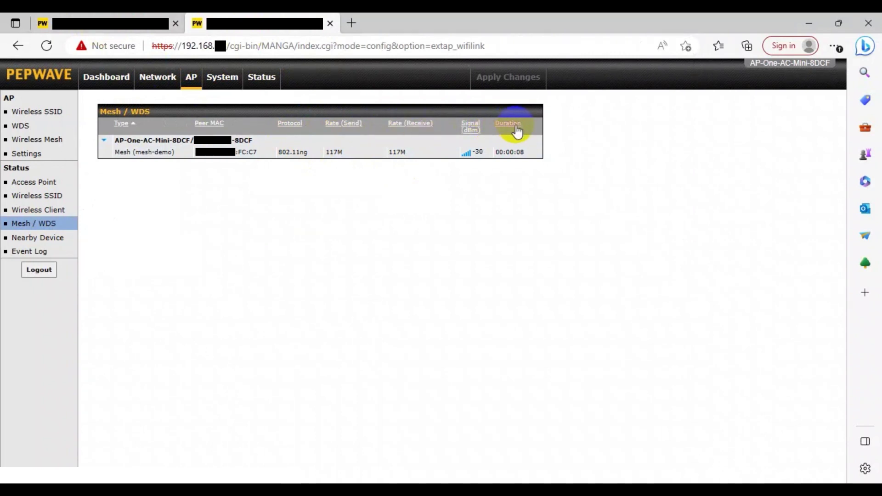
Find the newest Mesh Peer connected entry (15:17:54) in 8DCF's event log, then bring up Windows search.
click(46, 251)
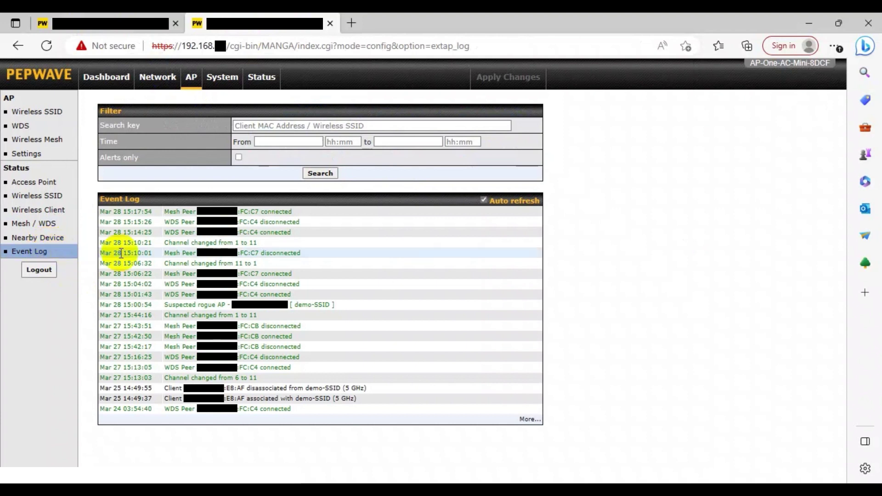
drag(164, 212, 295, 209)
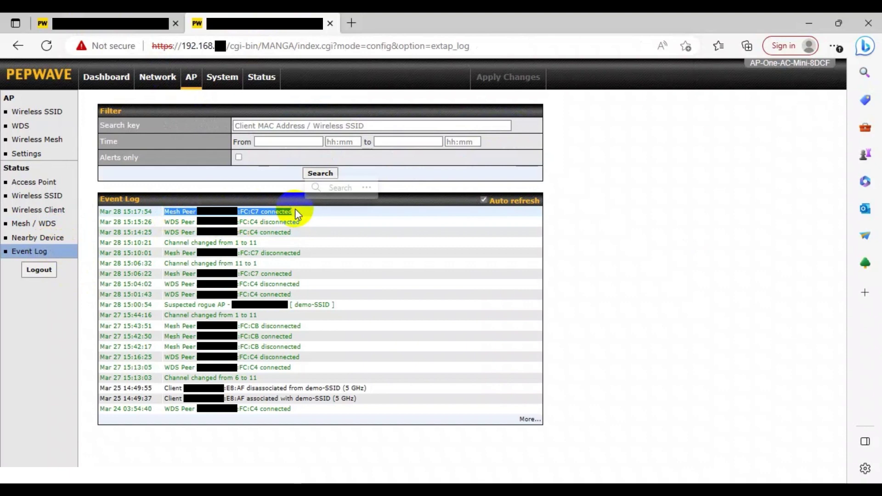
click(297, 215)
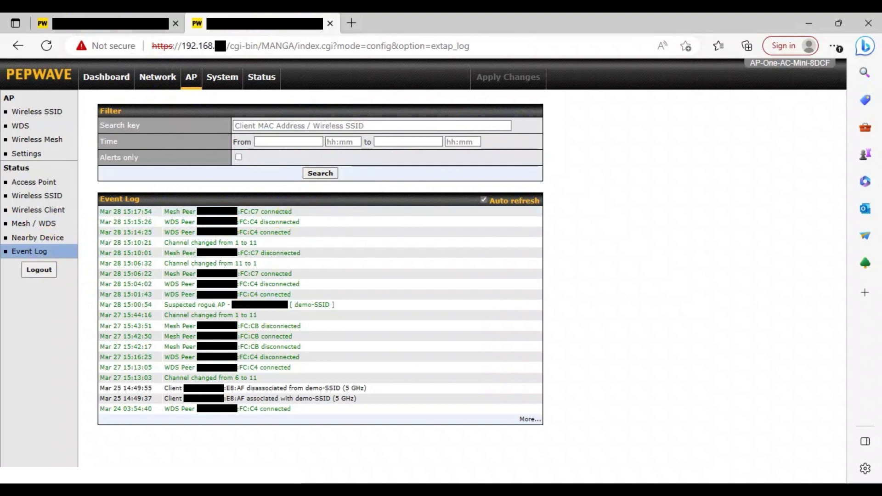
click(114, 460)
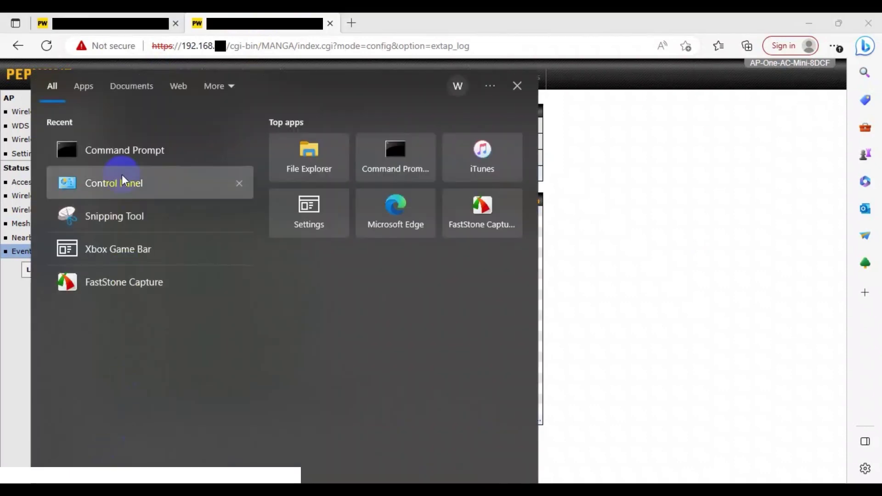
Launch Command Prompt and run ipconfig /all to list every adapter's IP, gateway and DNS details.
click(126, 150)
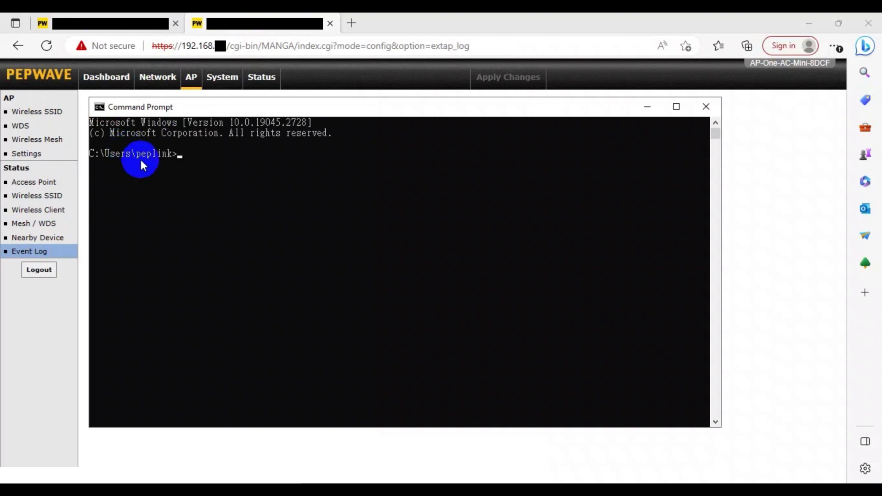
click(187, 154)
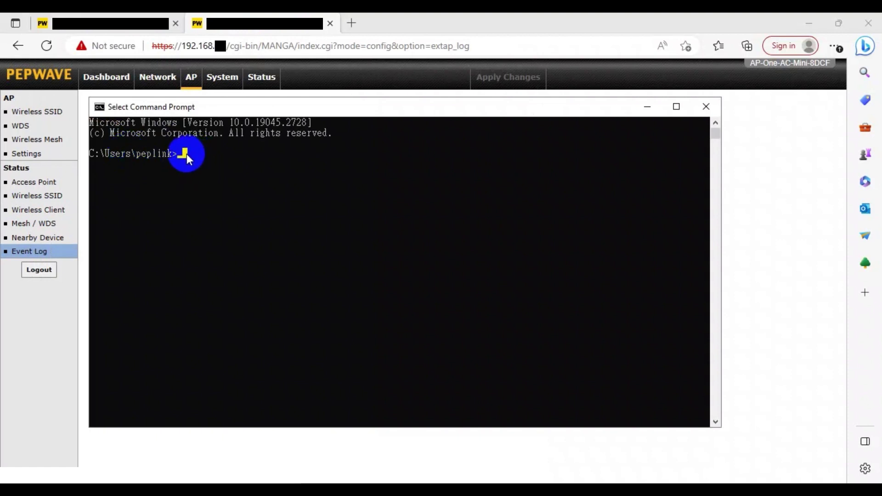
key(Escape)
text(ipconfig /all)
key(Return)
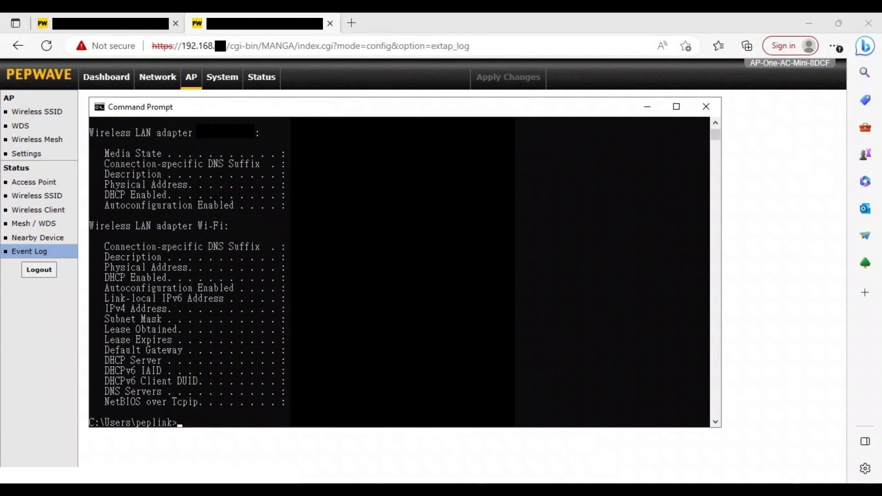